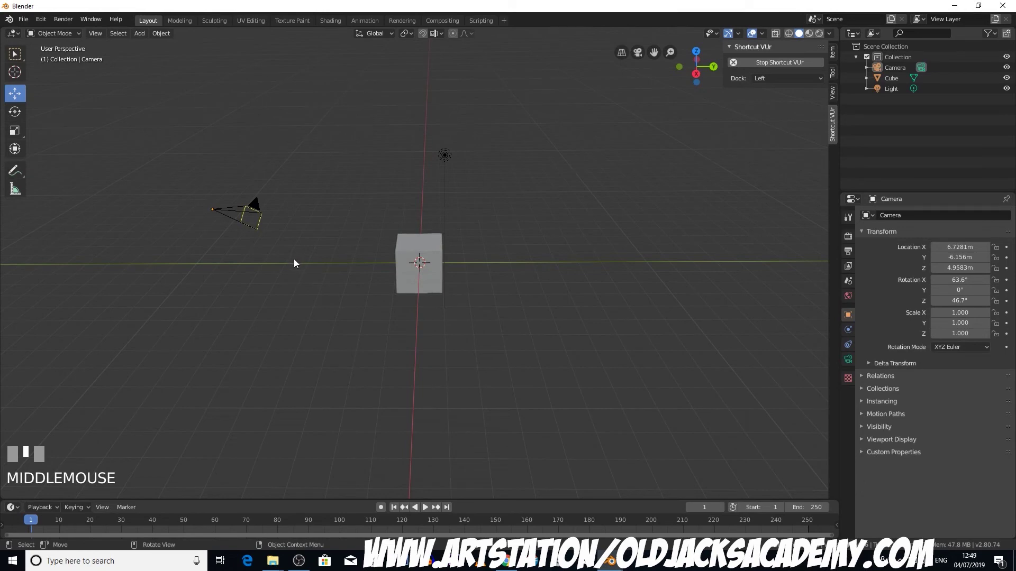
middle_drag(312, 263, 379, 227)
scroll(343, 259, up, 1)
scroll(371, 253, down, 1)
scroll(497, 209, up, 1)
scroll(378, 226, down, 1)
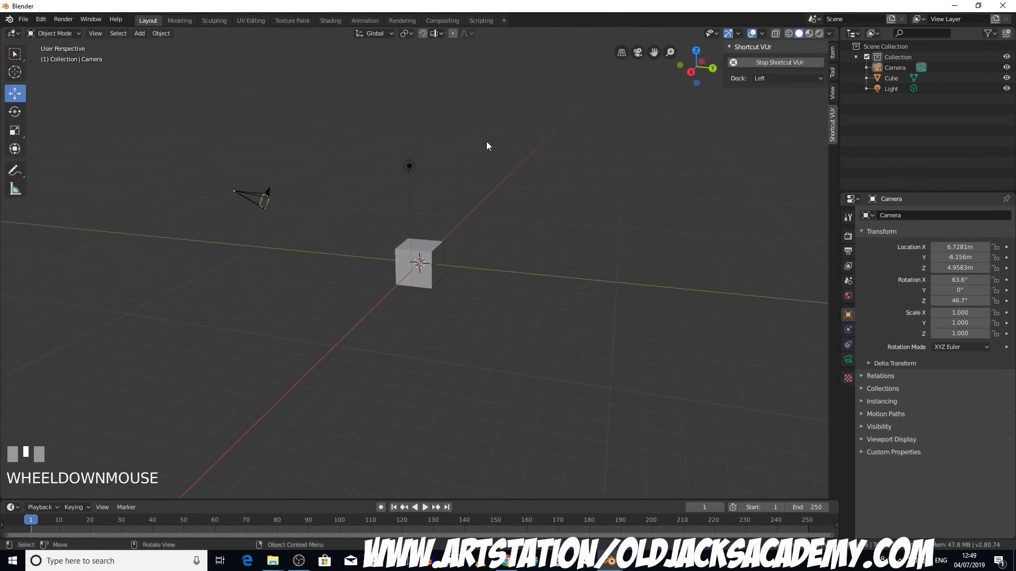
click(24, 20)
mouse_move(55, 204)
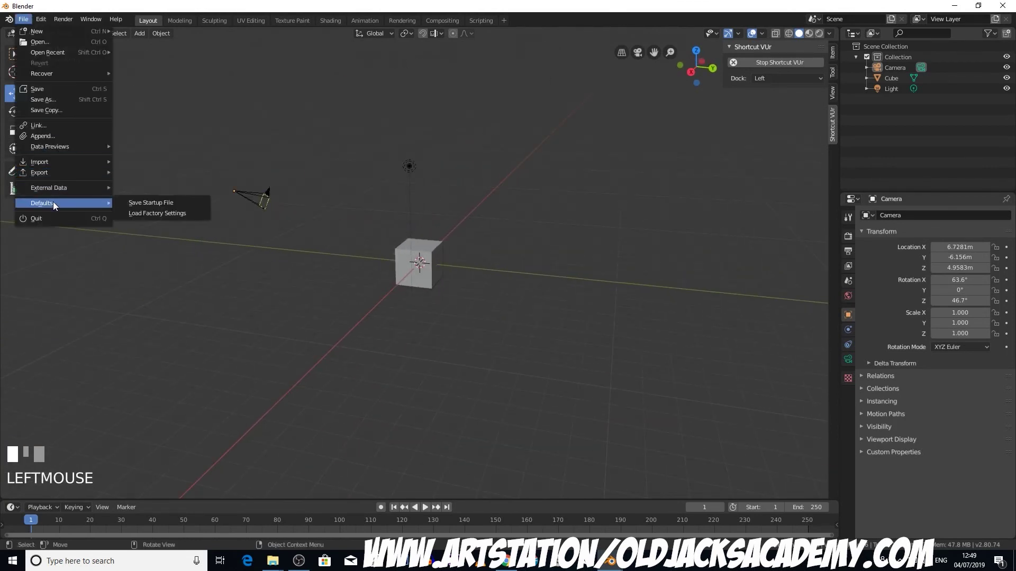
click(150, 212)
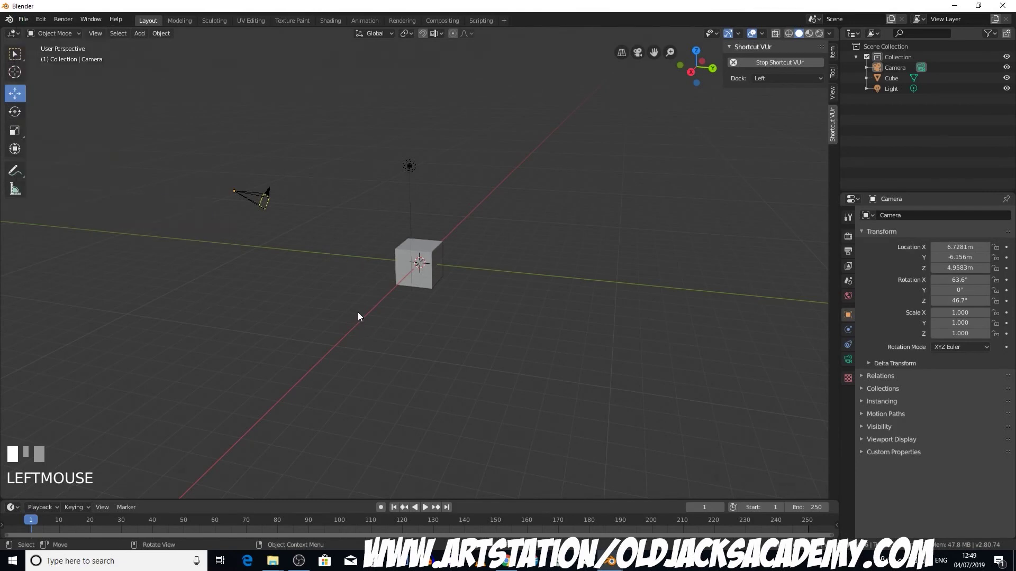
scroll(353, 295, up, 2)
middle_drag(354, 295, 389, 294)
middle_drag(187, 207, 551, 168)
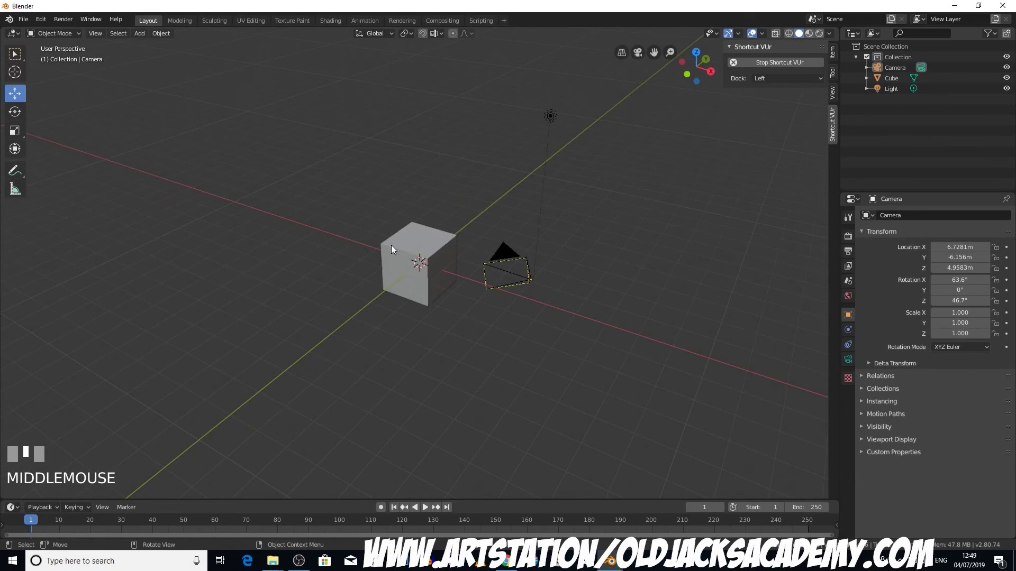
mouse_move(415, 260)
middle_down()
mouse_move(463, 297)
mouse_move(396, 287)
mouse_move(400, 270)
mouse_move(410, 274)
middle_up()
scroll(397, 288, down, 3)
scroll(329, 300, up, 3)
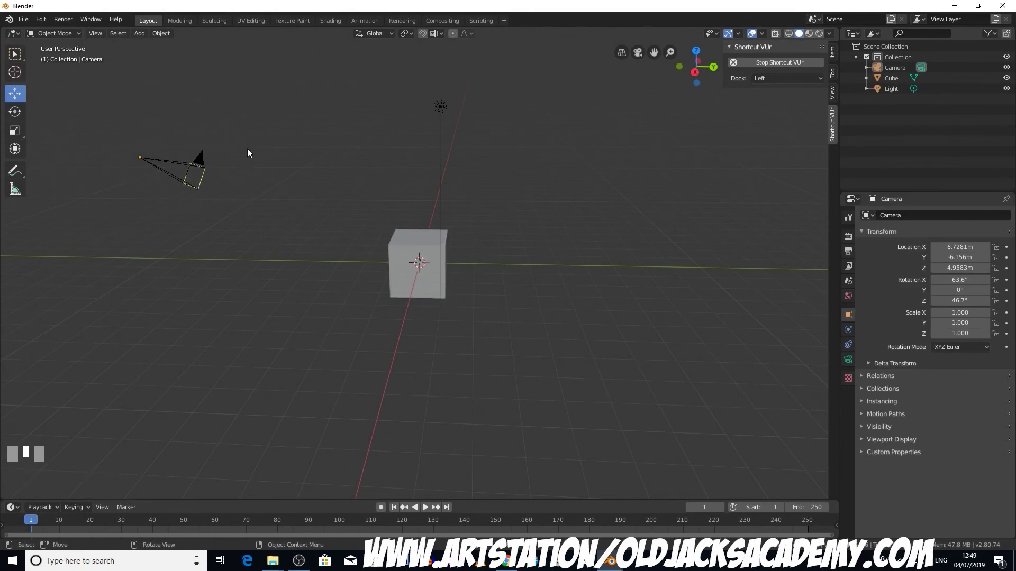
middle_drag(248, 153, 307, 167)
scroll(306, 173, up, 2)
scroll(241, 165, down, 2)
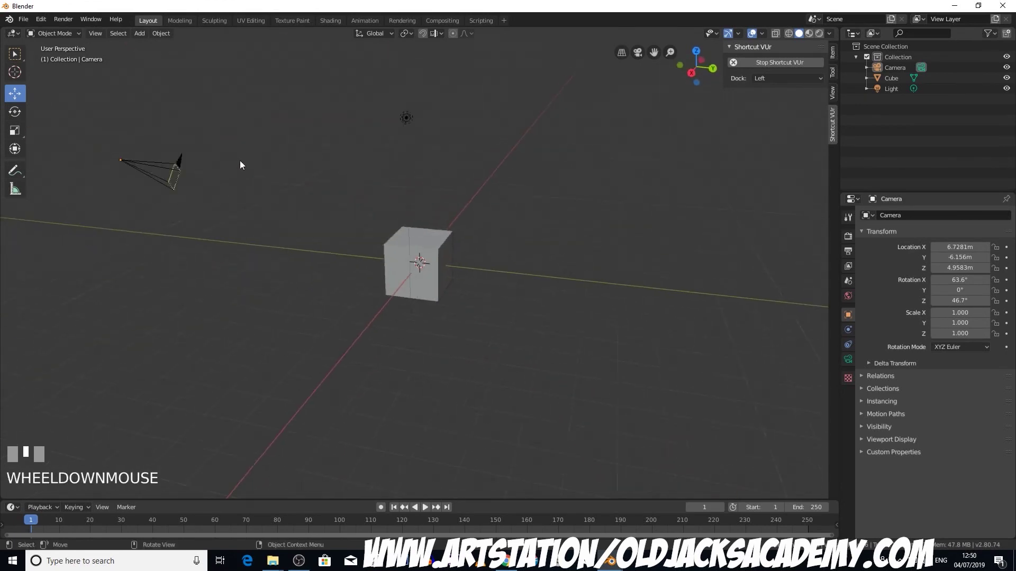
scroll(241, 165, down, 3)
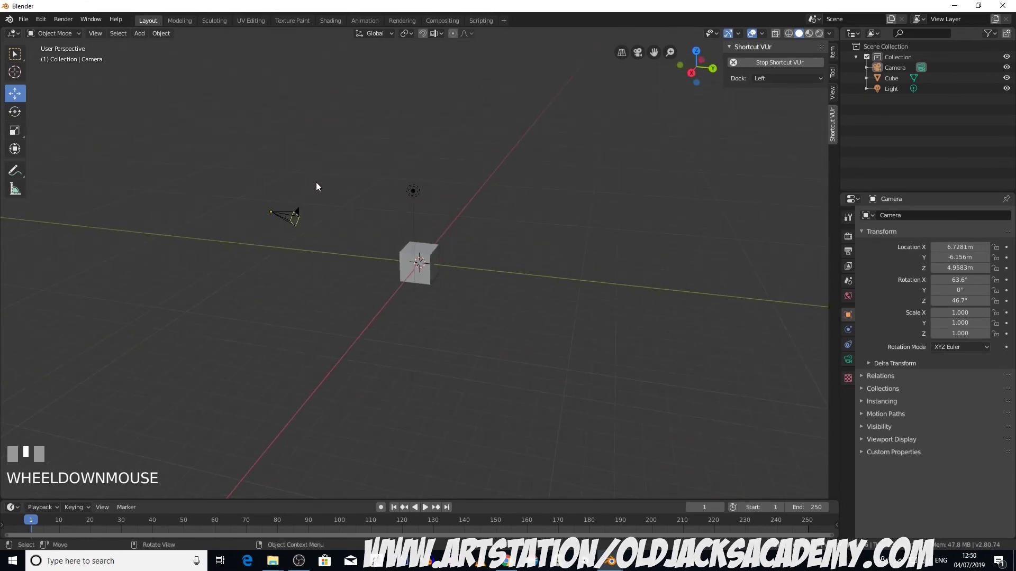
- Delete the default cube from the scene
middle_drag(320, 193, 343, 208)
scroll(343, 209, up, 2)
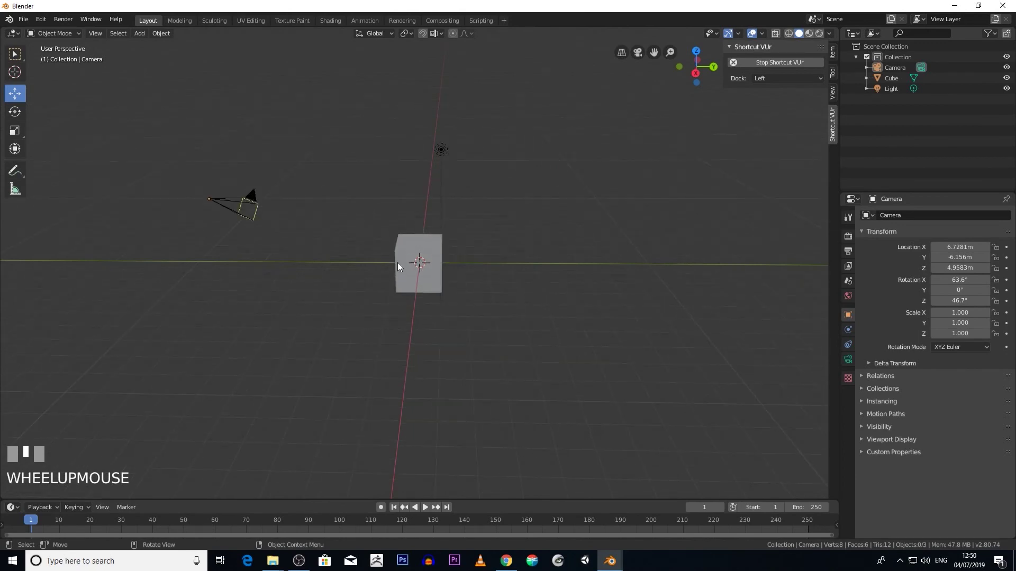
click(406, 247)
key(Delete)
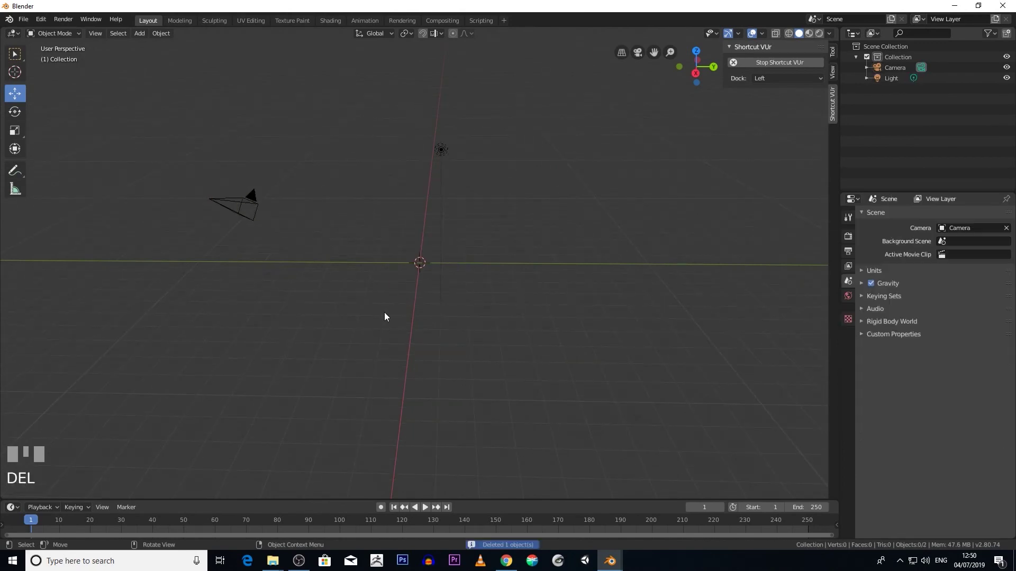
- Clear the camera's location and rotation so it sits unrotated at the world origin
click(233, 211)
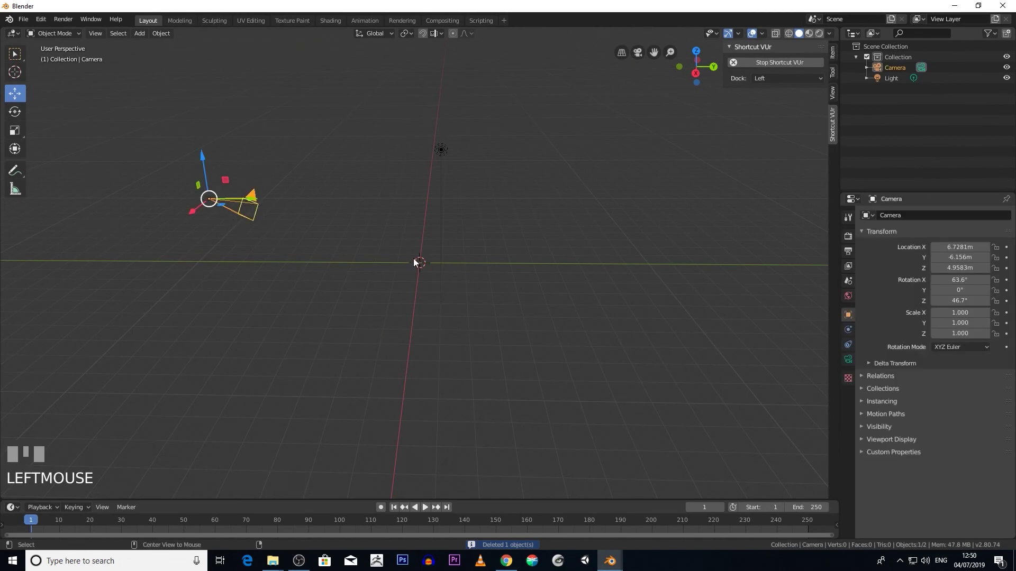
key(alt+g)
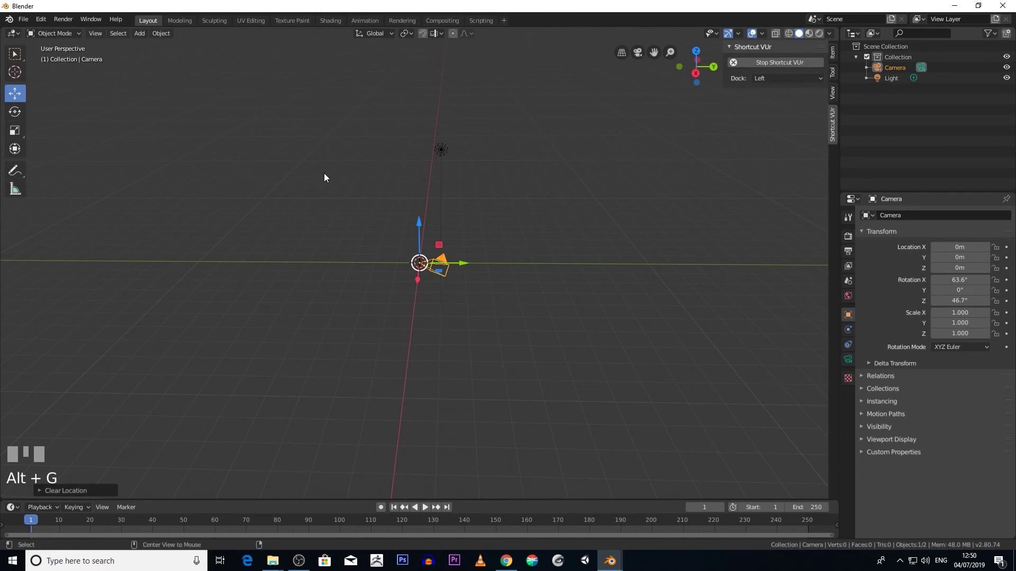
key(alt+r)
scroll(321, 231, up, 2)
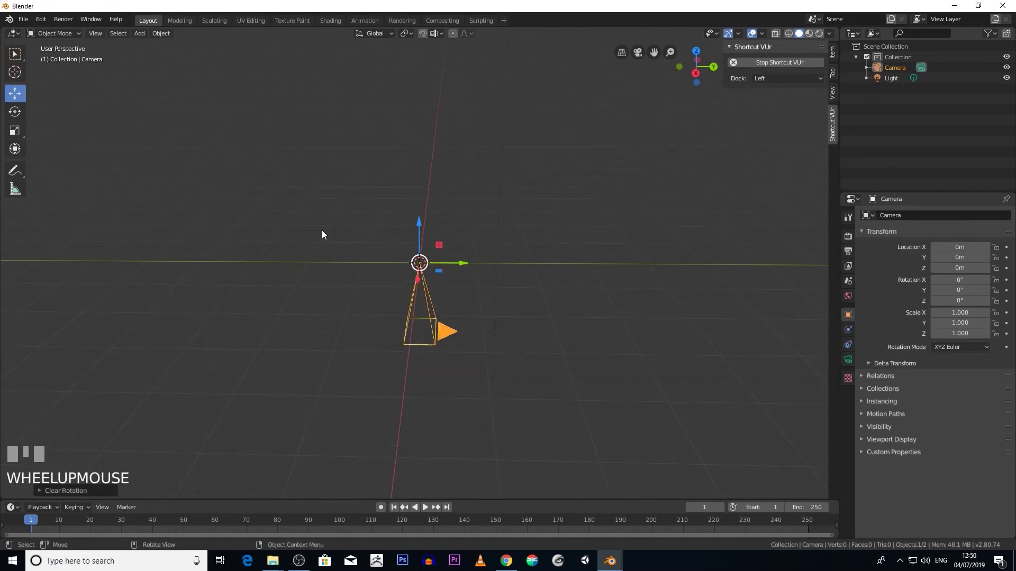
- Raise the camera straight up along the Z axis to a height of about 4.56 m
middle_drag(322, 231, 317, 252)
scroll(311, 239, down, 3)
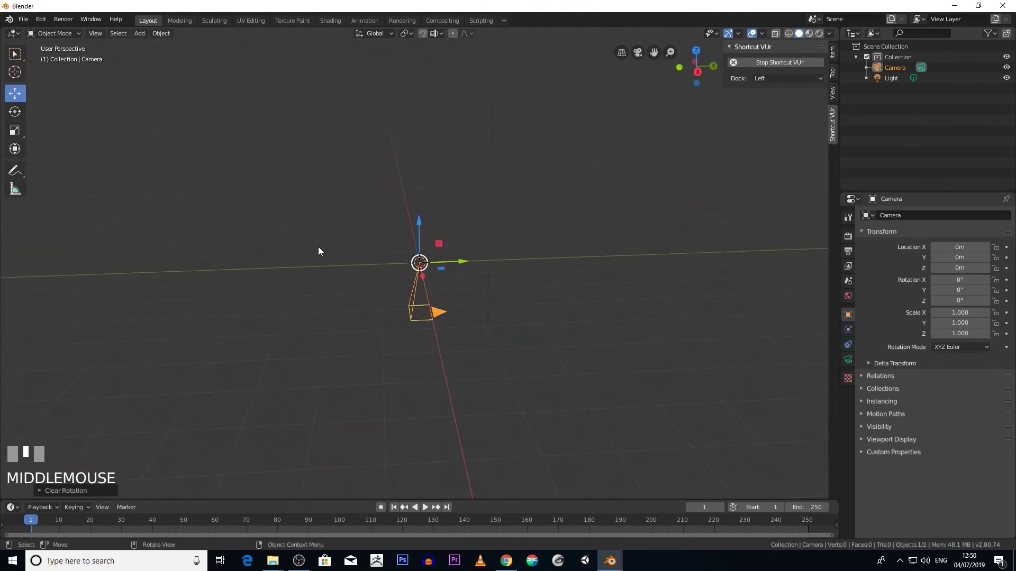
drag(421, 225, 421, 40)
scroll(487, 174, down, 2)
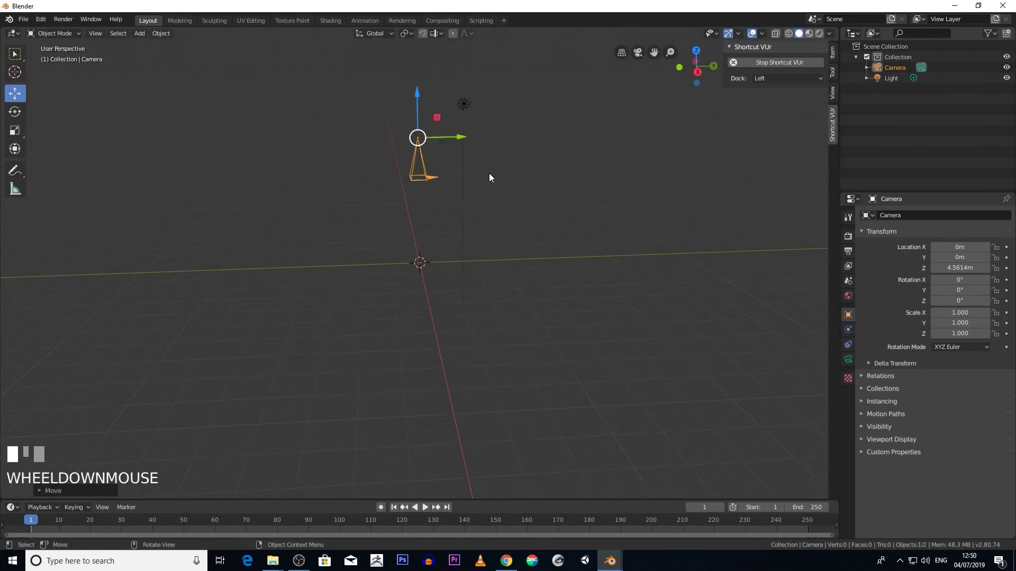
- Add a cube-shaped empty at the world origin below the camera
middle_drag(487, 174, 457, 180)
click(141, 34)
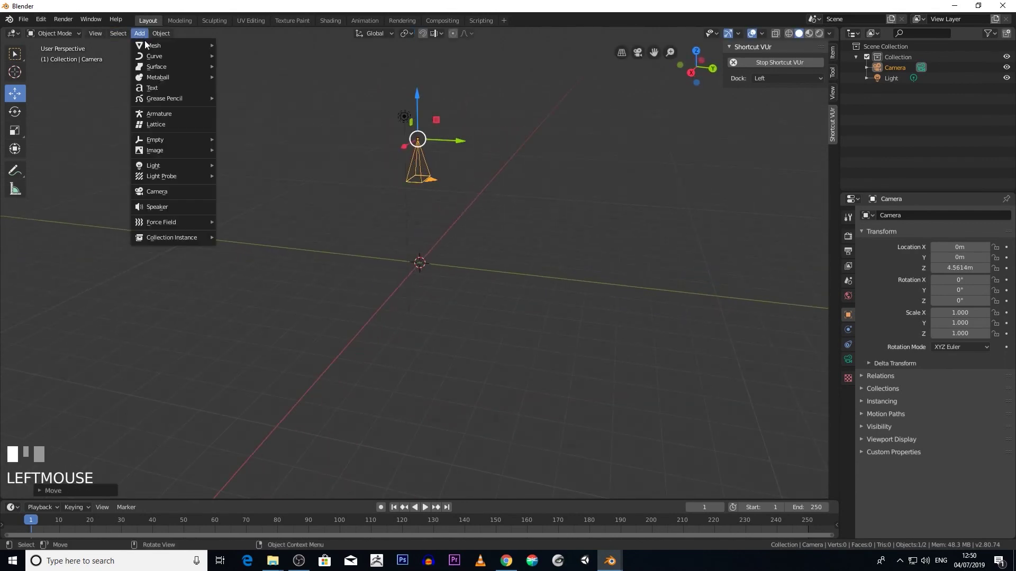
mouse_move(160, 140)
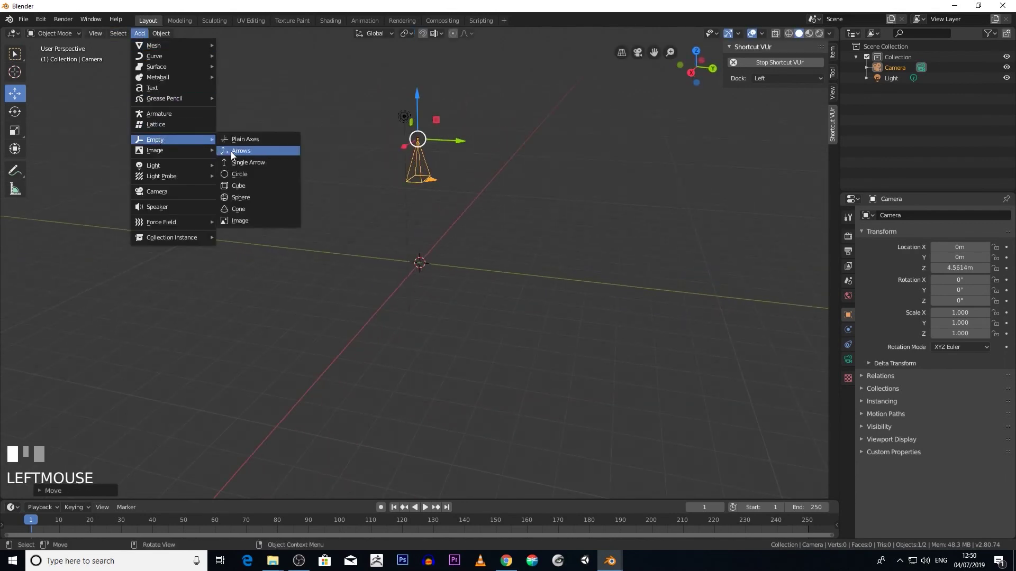
click(245, 186)
- Raise the camera further above the empty along the Z axis, to about 7.37 m
middle_drag(404, 237, 376, 227)
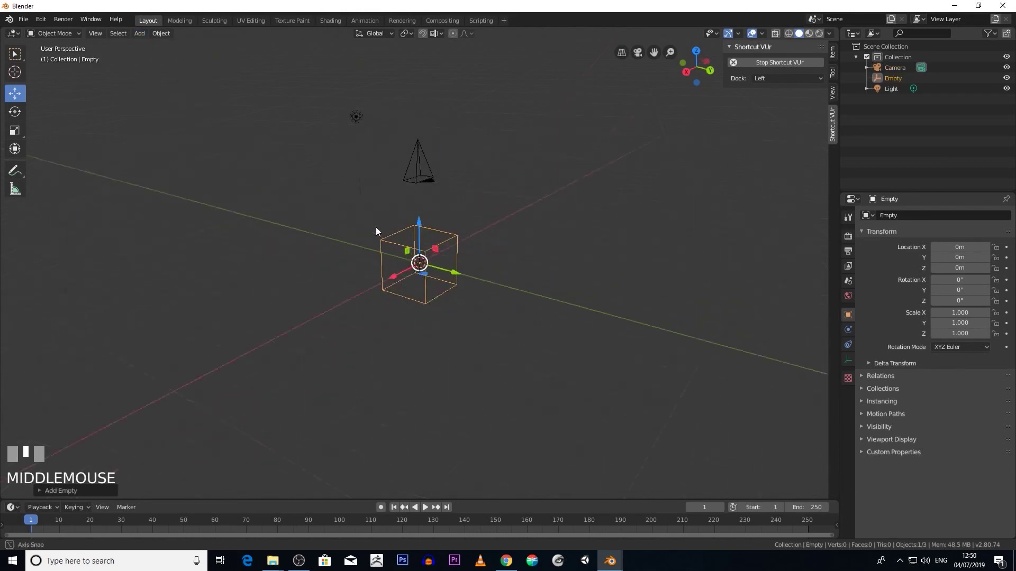
click(415, 154)
mouse_move(415, 155)
middle_down()
mouse_move(423, 196)
mouse_move(417, 158)
middle_up()
drag(417, 127, 422, 63)
middle_drag(450, 139, 458, 217)
scroll(506, 154, down, 1)
scroll(541, 173, up, 1)
scroll(541, 171, down, 1)
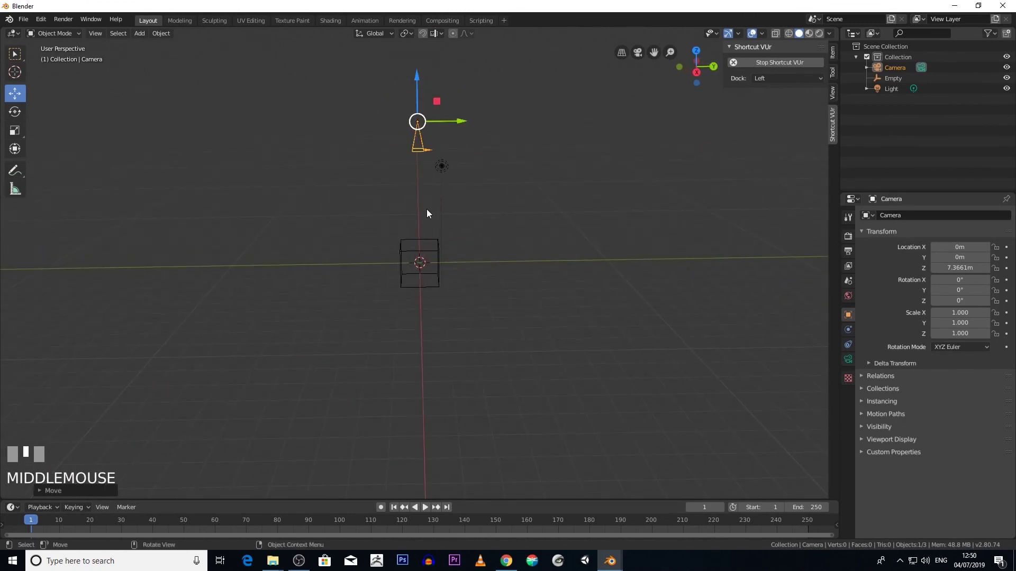
scroll(427, 212, up, 1)
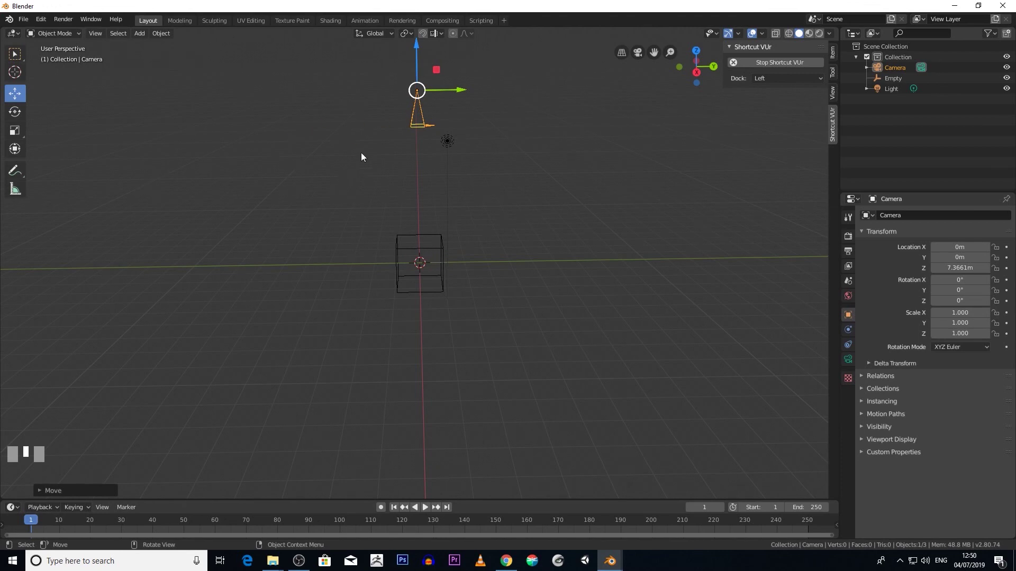
- Parent the camera to the cube empty with the Object (Keep Transform) option
click(420, 104)
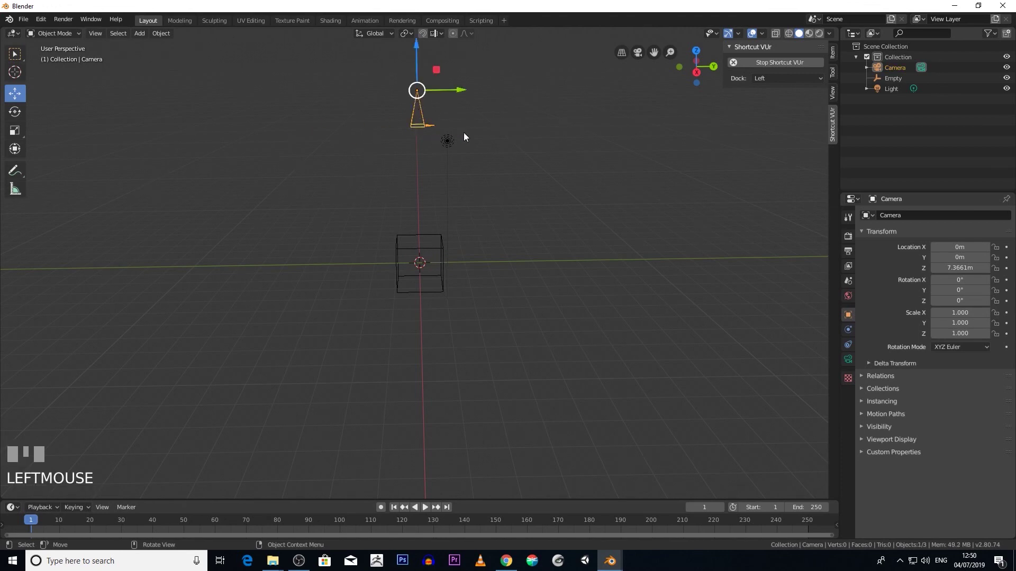
key(shift)
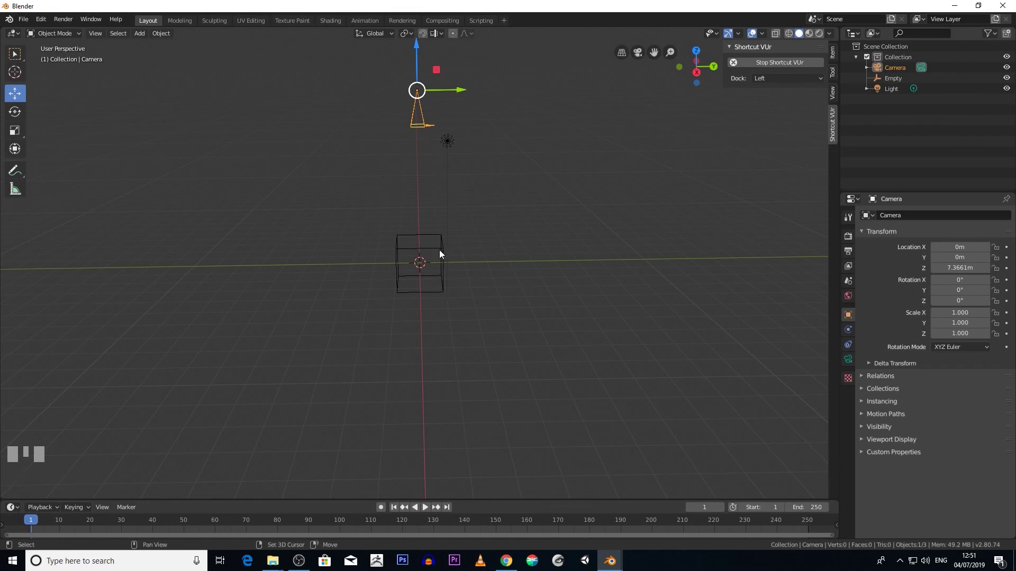
shift+click(439, 250)
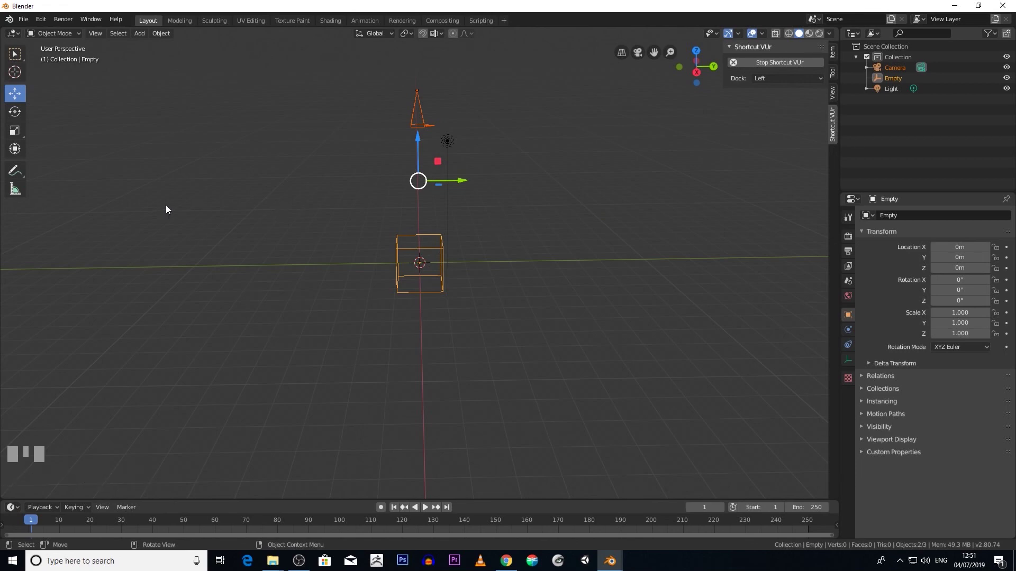
key(ctrl+p)
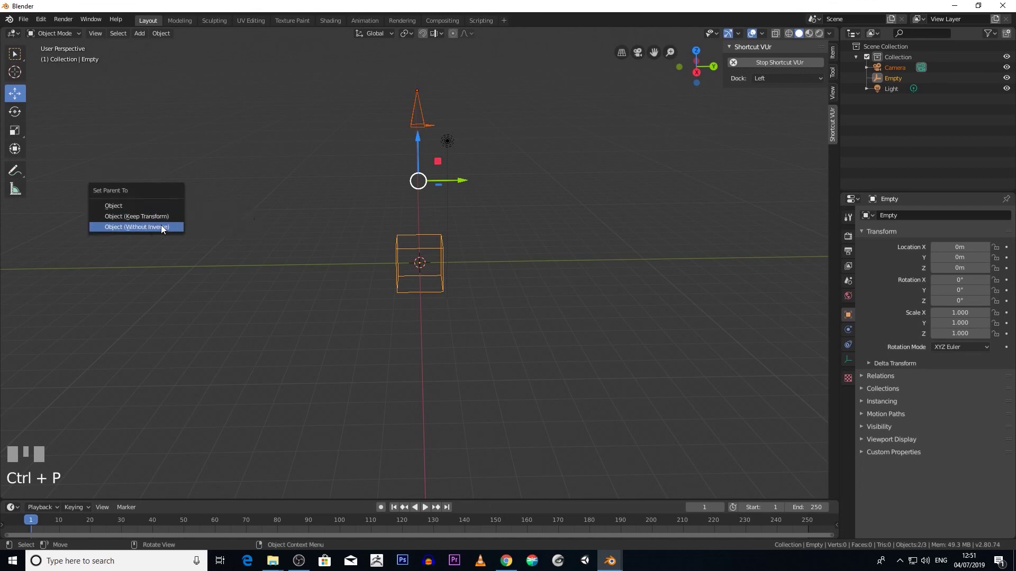
click(160, 217)
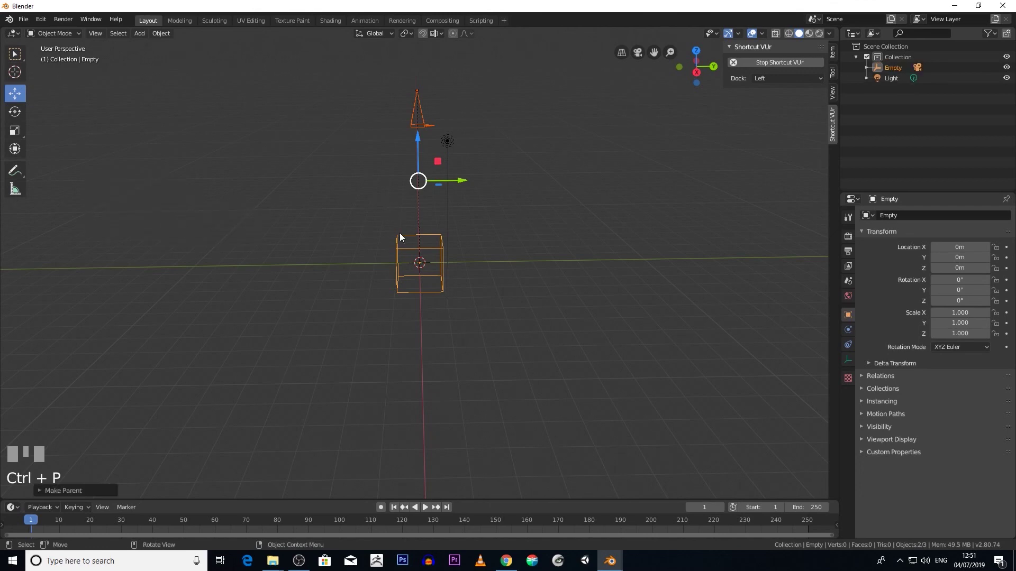
- Select only the cube empty and move it along the Z axis to about -0.165 m, bringing the parented camera along
scroll(400, 234, up, 3)
scroll(401, 234, down, 2)
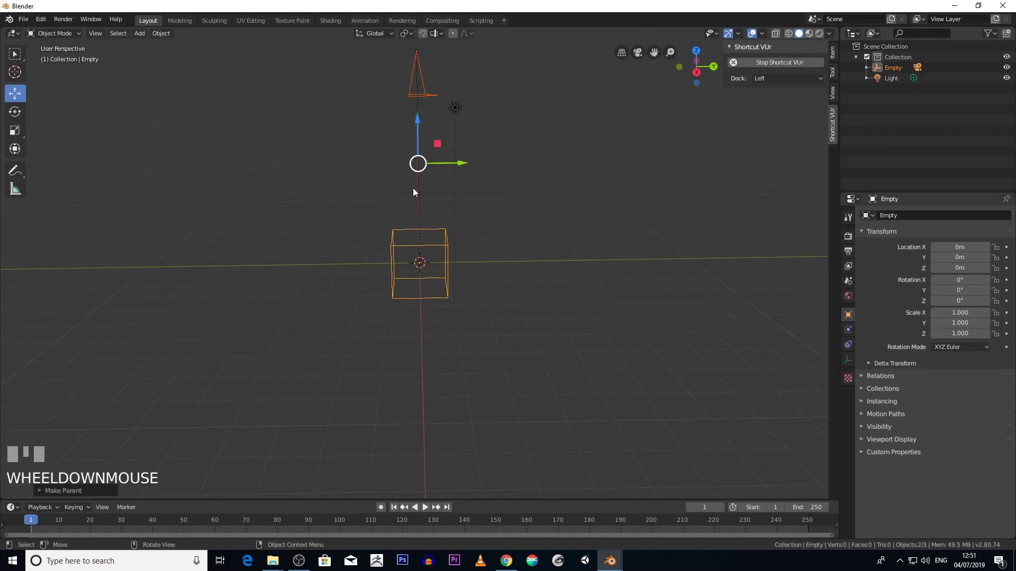
click(457, 276)
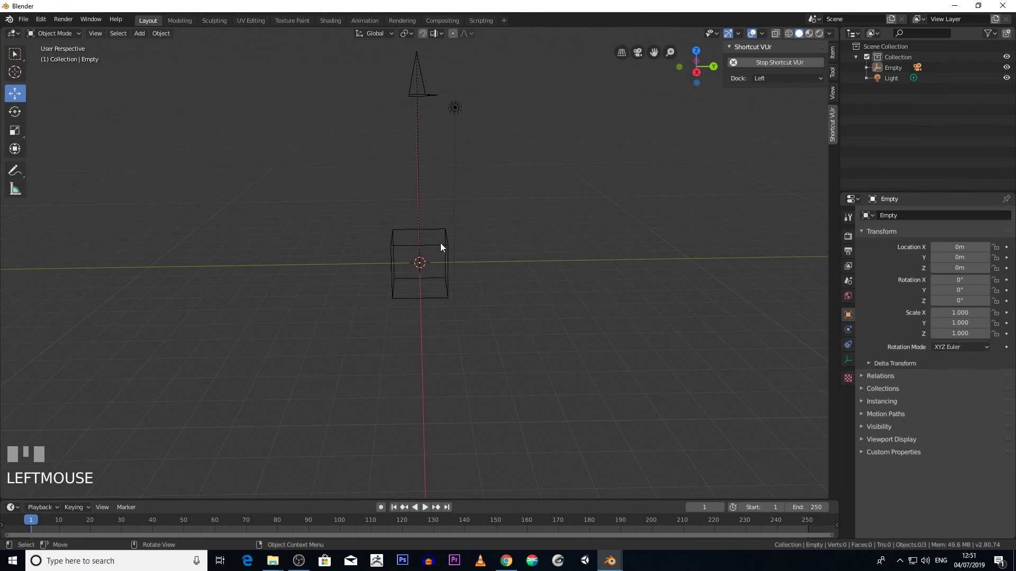
click(17, 112)
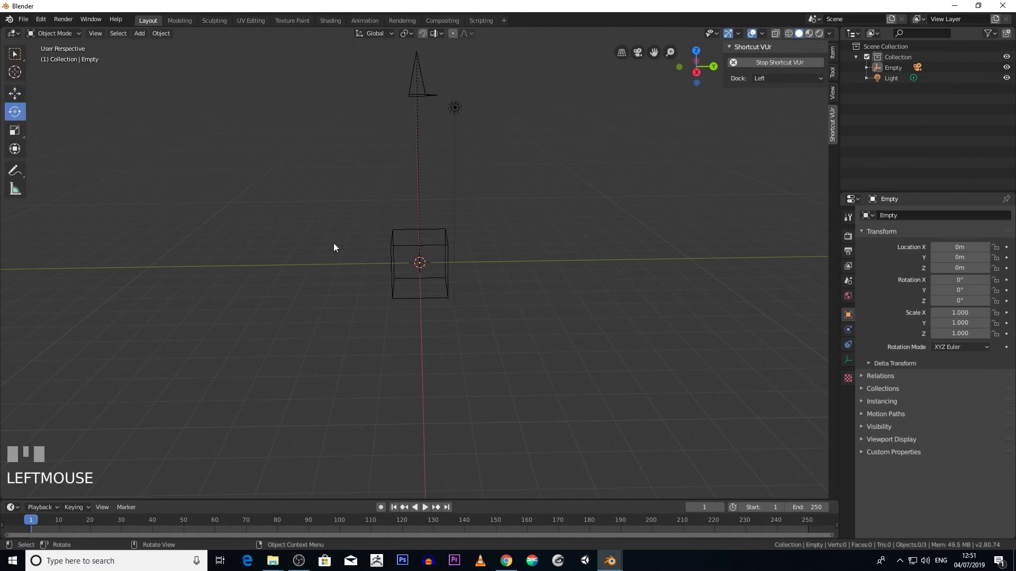
click(434, 243)
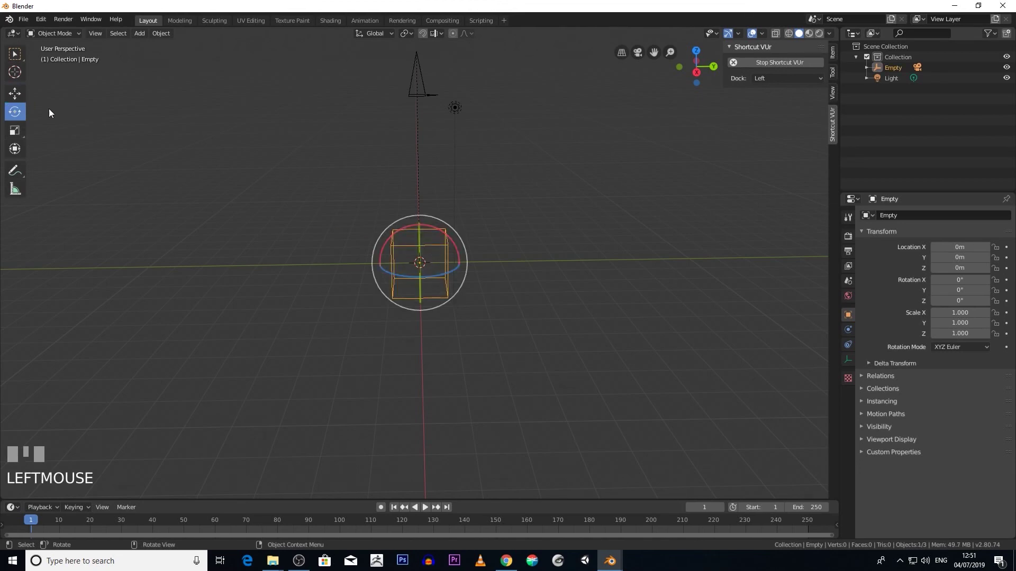
click(15, 91)
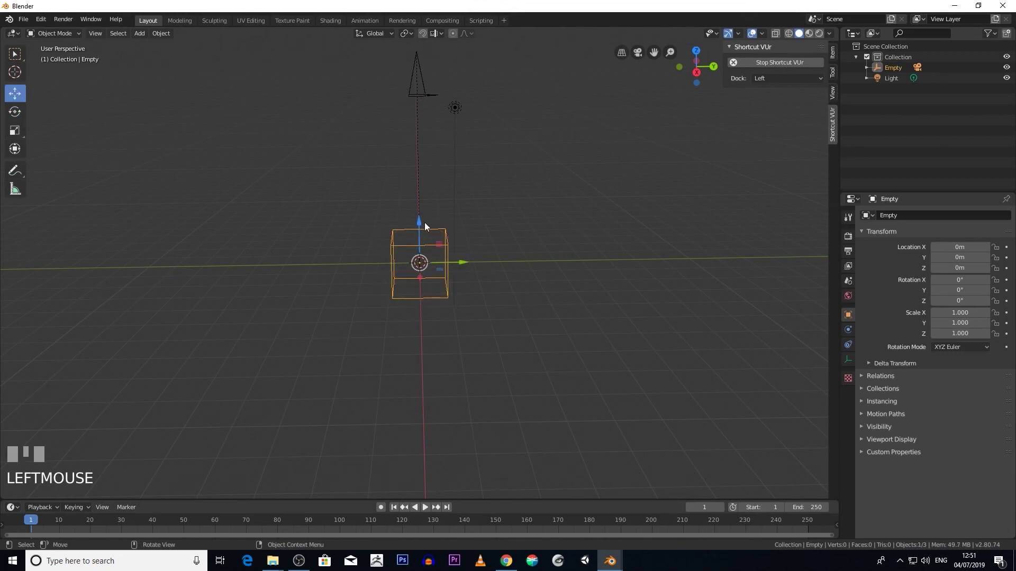
middle_drag(434, 200, 417, 204)
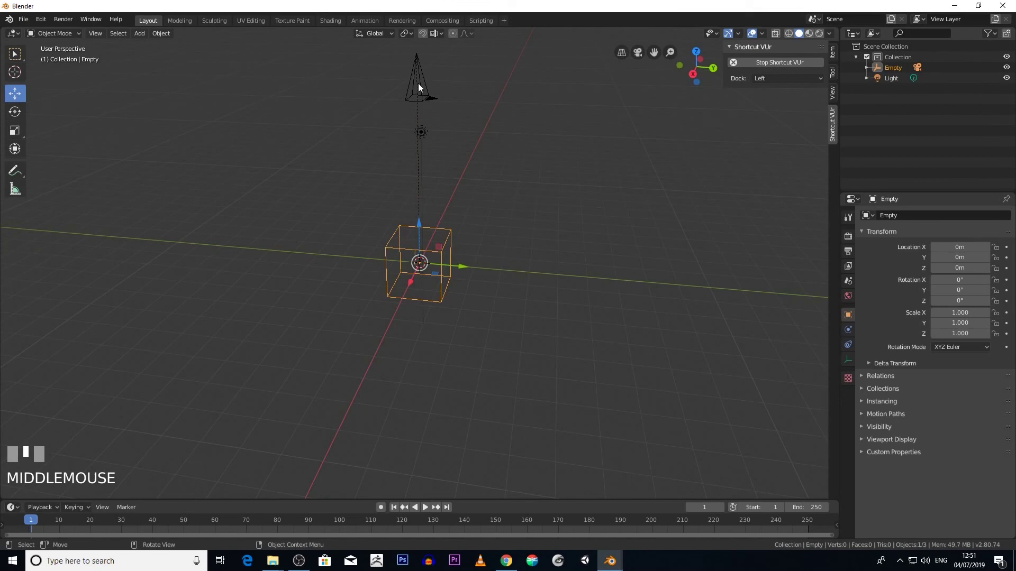
scroll(423, 163, down, 1)
middle_drag(423, 163, 444, 201)
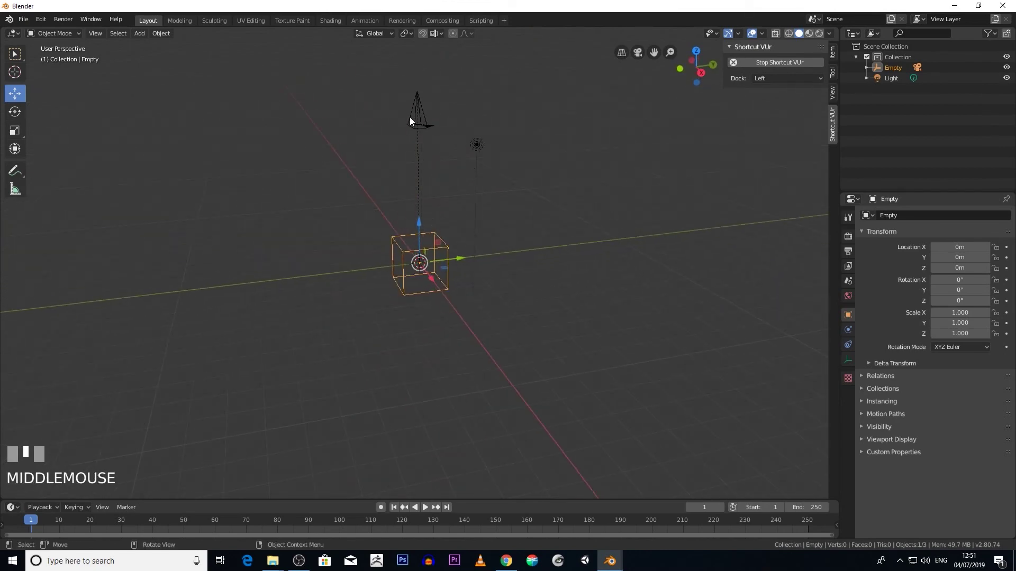
scroll(423, 212, up, 1)
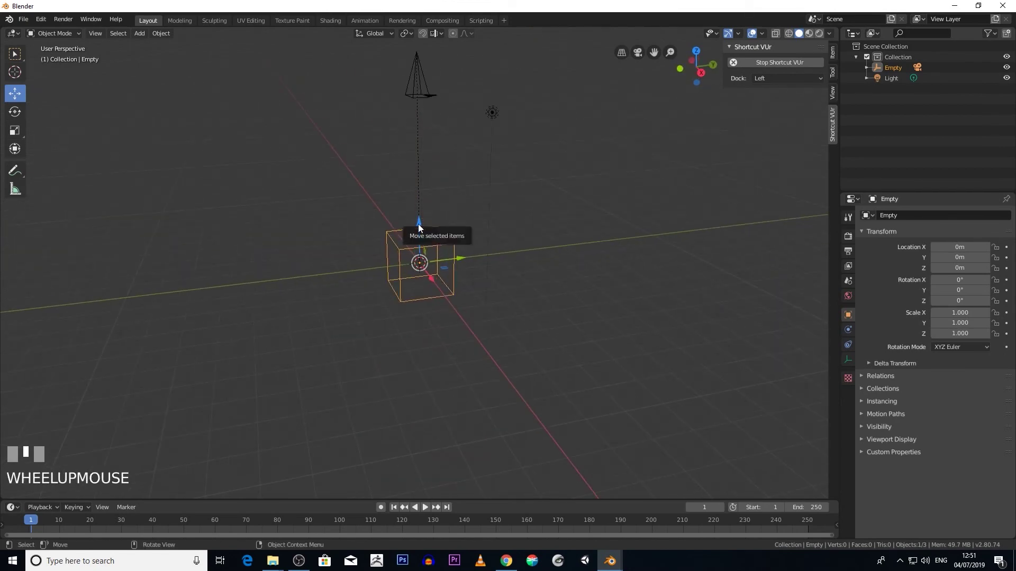
scroll(423, 218, down, 1)
mouse_move(425, 220)
mouse_down()
mouse_move(420, 141)
mouse_move(415, 280)
mouse_move(423, 169)
mouse_move(437, 226)
mouse_up()
middle_drag(437, 227, 521, 252)
scroll(495, 250, up, 1)
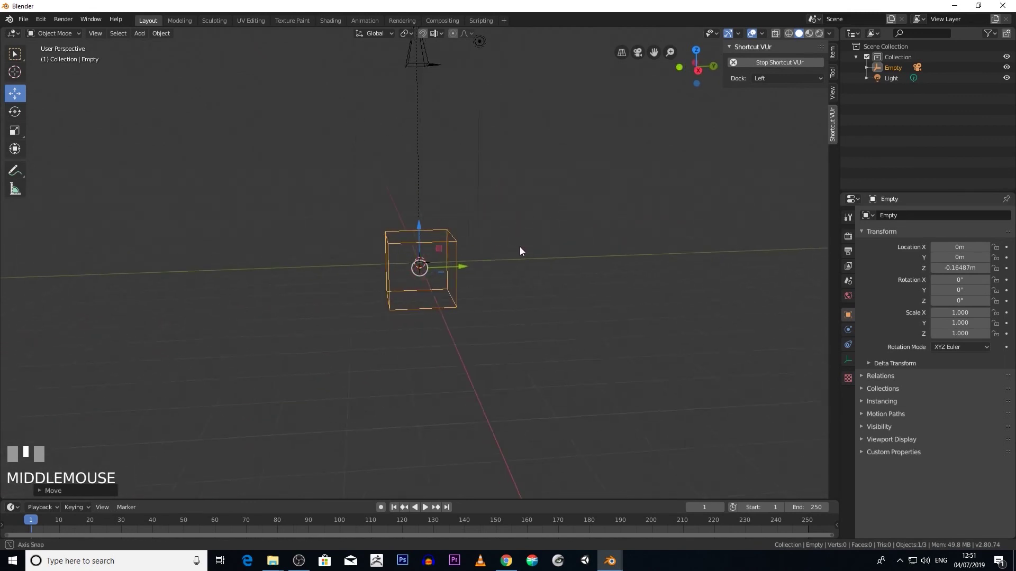
- Add a Monkey mesh at the world origin, inside the cube empty
scroll(519, 252, down, 1)
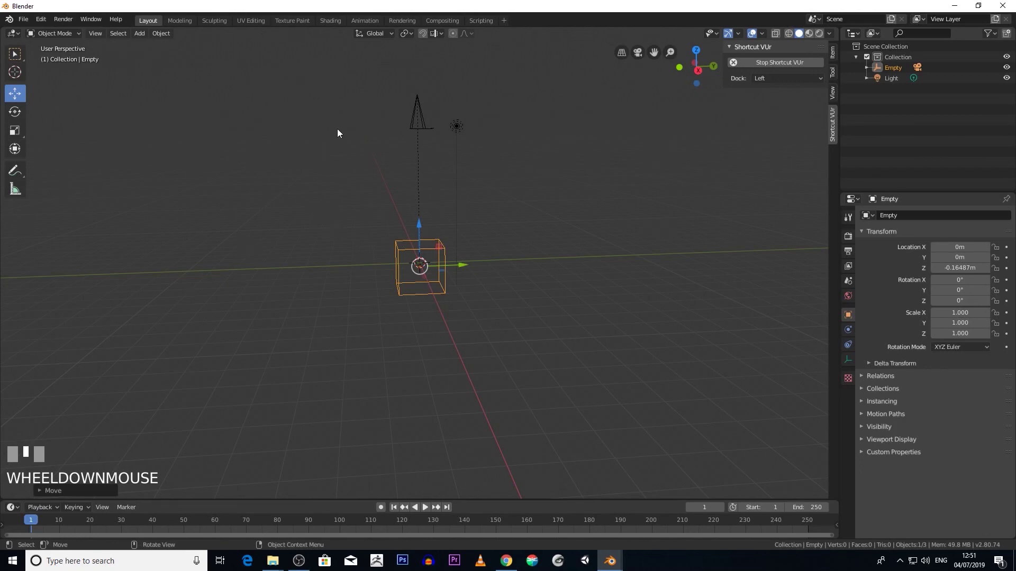
click(140, 35)
mouse_move(146, 45)
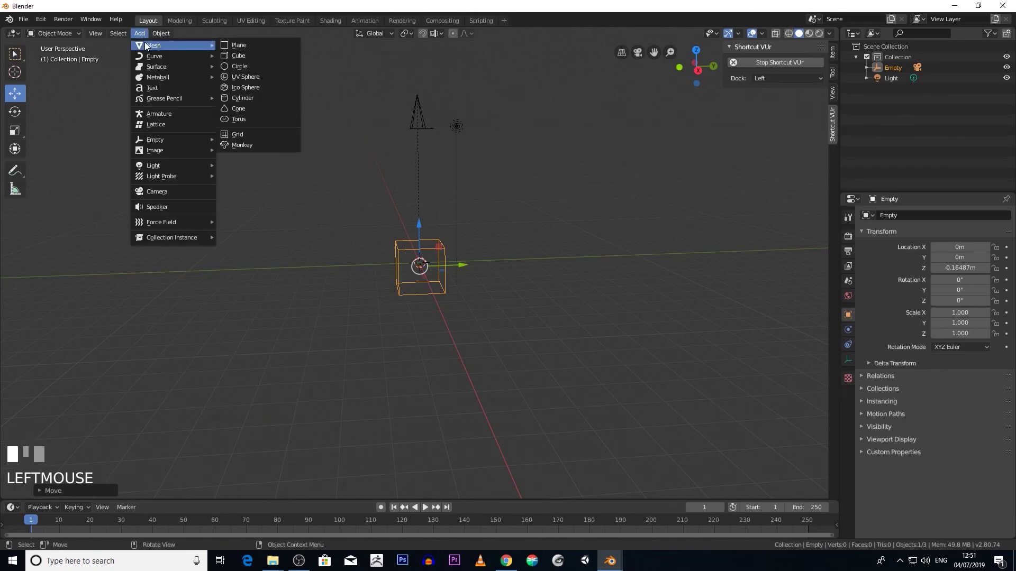
click(259, 145)
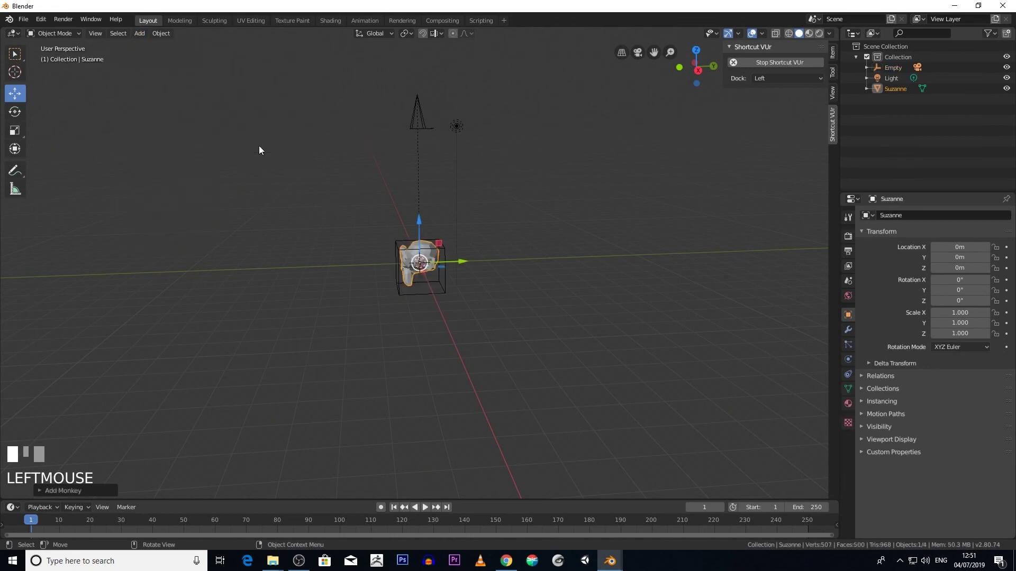
scroll(351, 187, up, 3)
scroll(417, 236, down, 3)
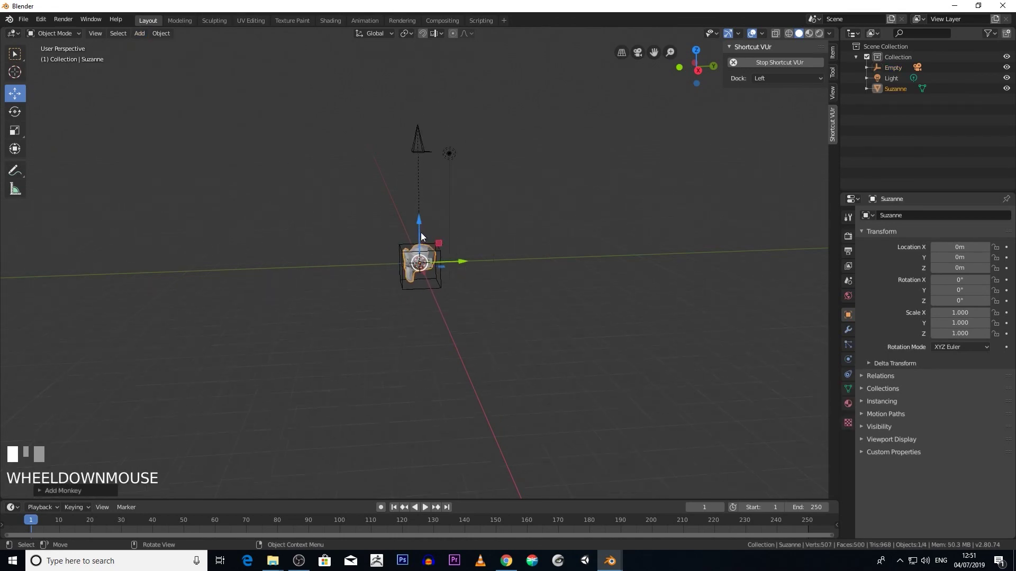
scroll(424, 241, up, 2)
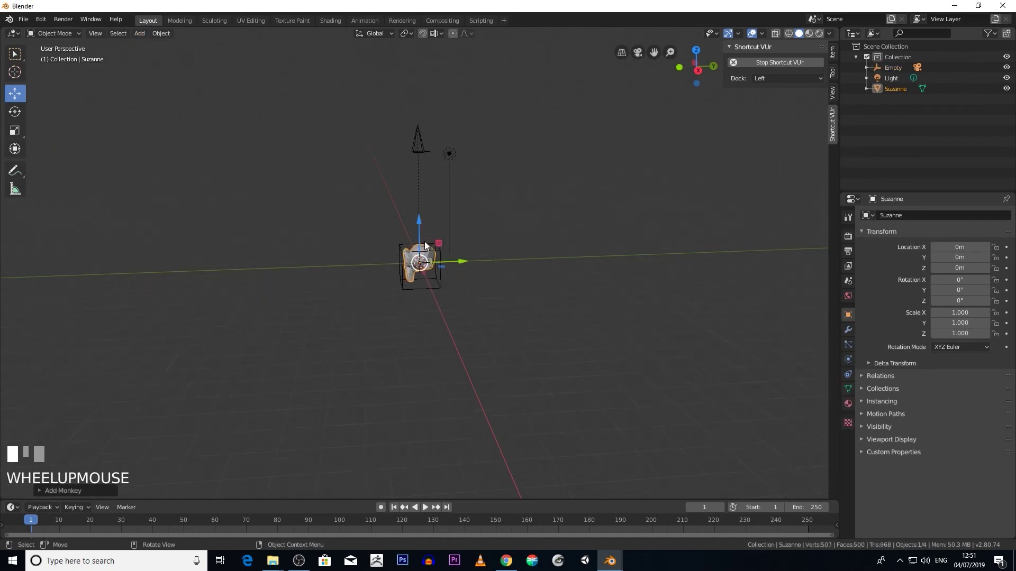
- Switch to the Animation workspace and rotate the cube empty about the X axis to about 89.2°, swinging the camera to the monkey's face
click(362, 19)
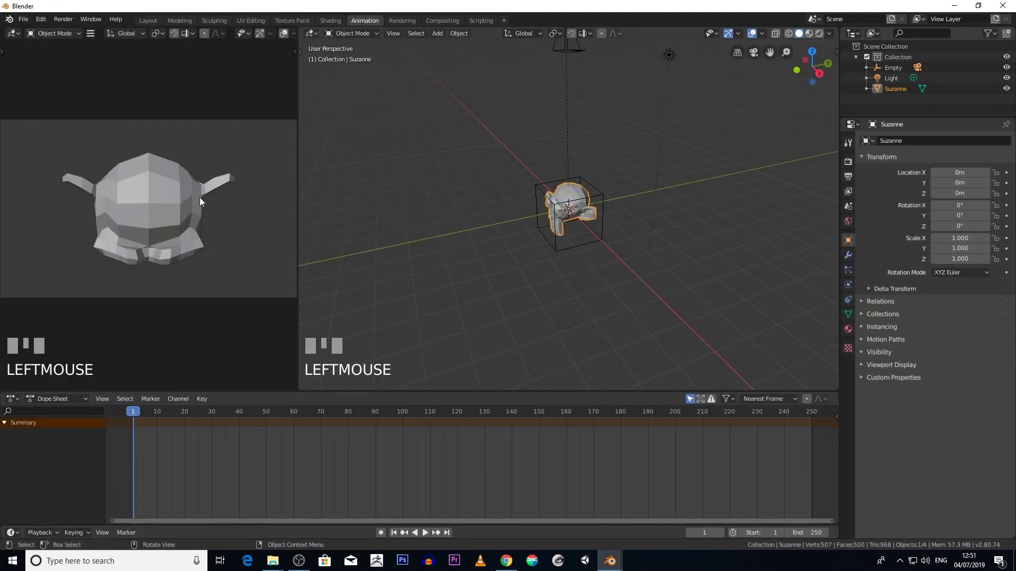
scroll(561, 105, down, 2)
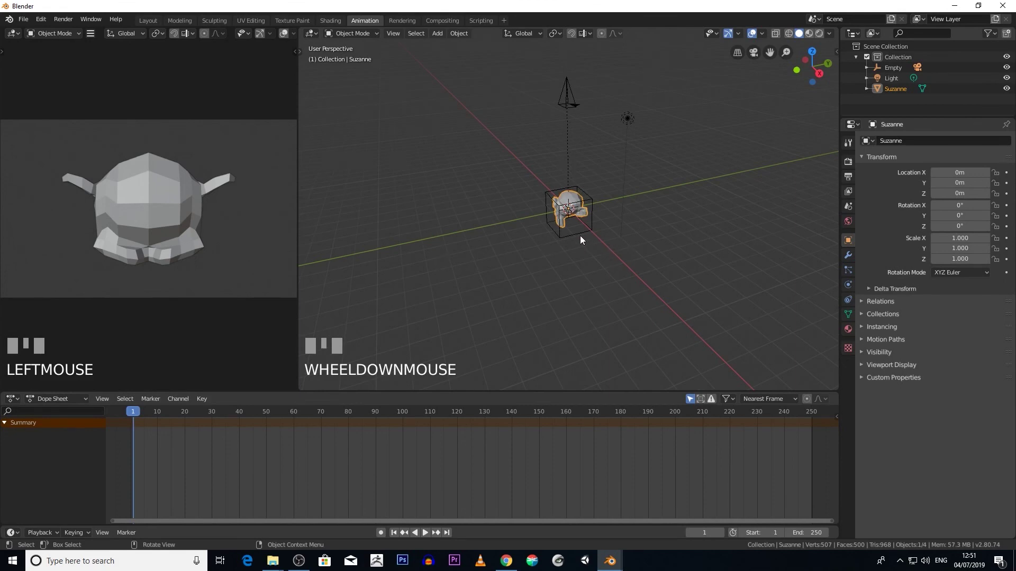
click(567, 238)
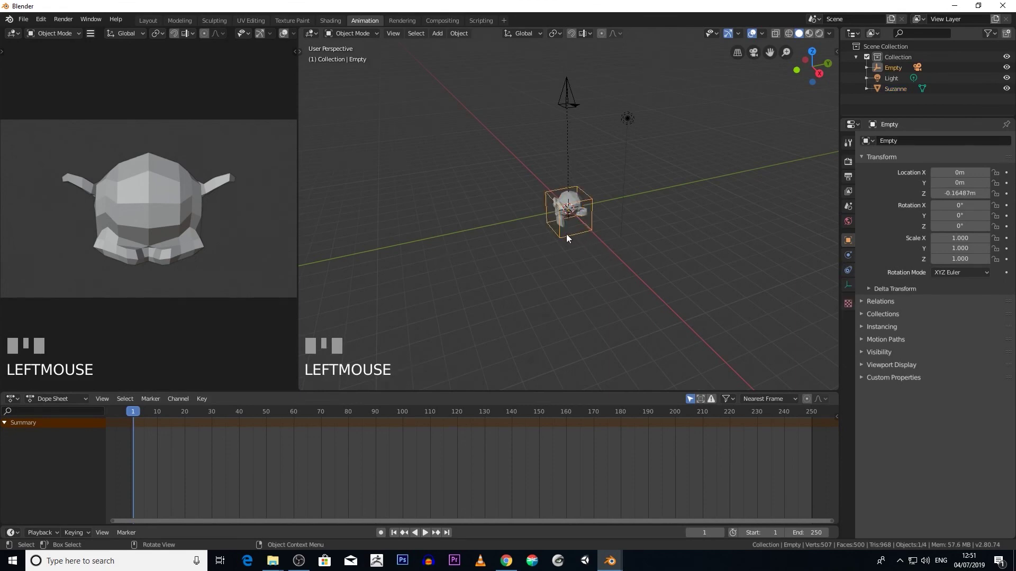
click(297, 52)
click(313, 111)
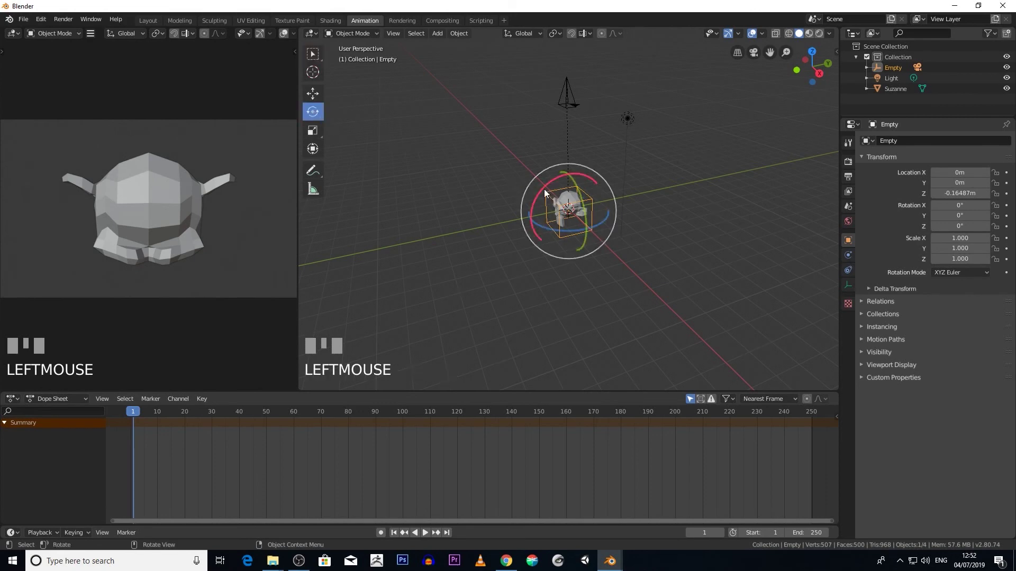
drag(543, 191, 483, 305)
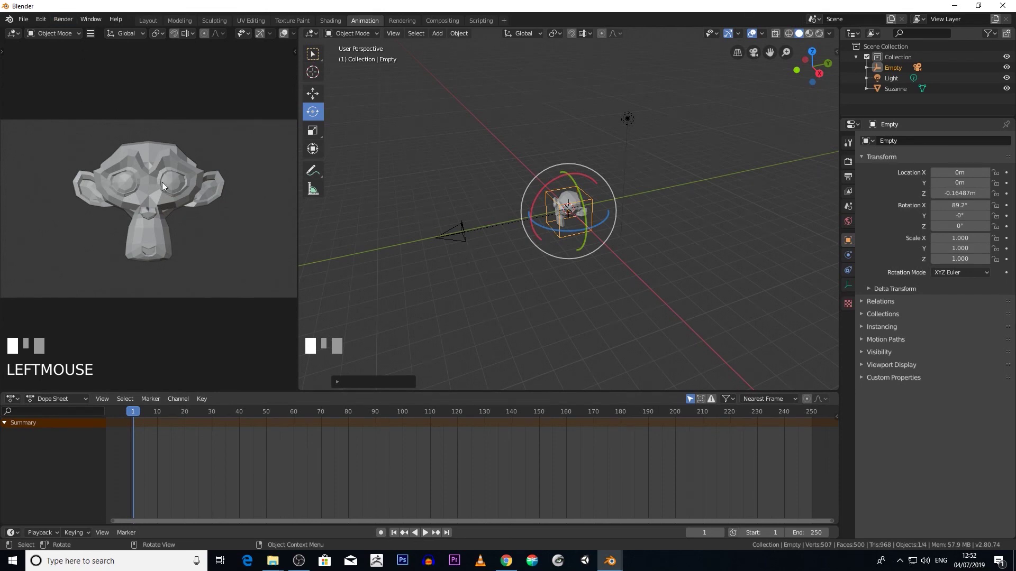
- Rotate the cube empty about the Z axis to about -33.9° so the camera orbits to the monkey's side
click(63, 19)
click(551, 221)
scroll(544, 229, up, 1)
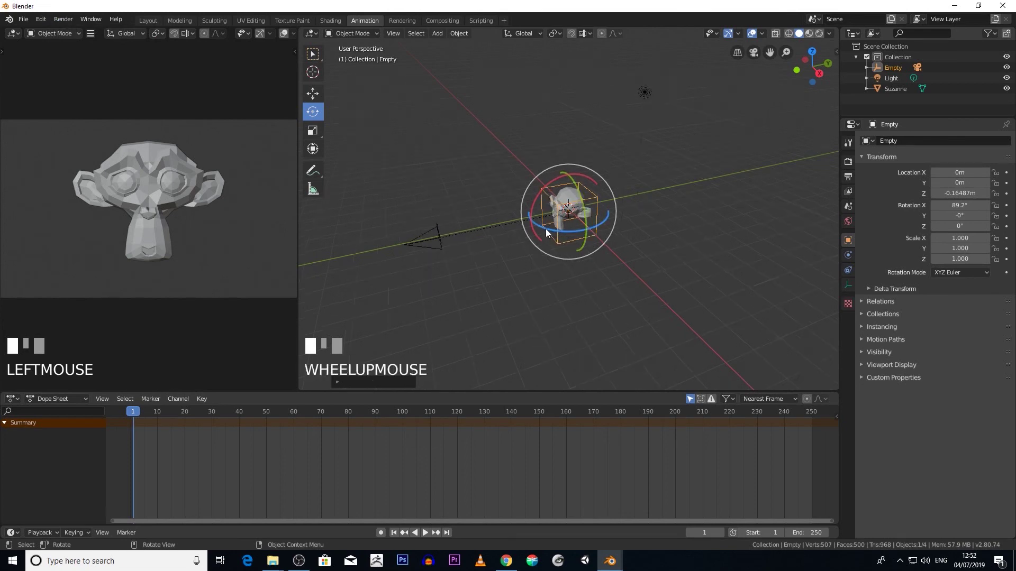
scroll(473, 227, down, 2)
middle_click(473, 227)
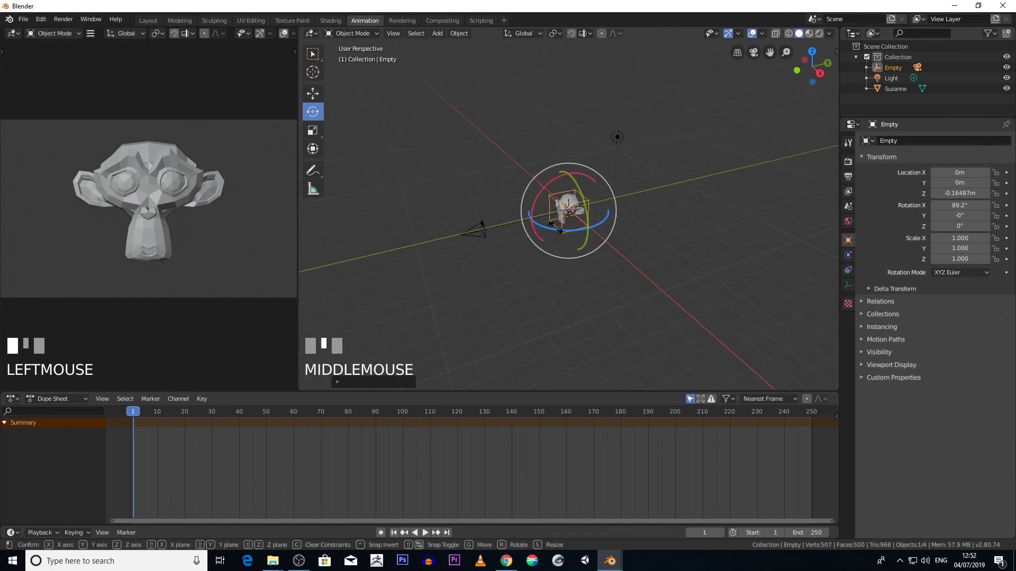
drag(555, 227, 511, 226)
- Select the camera and increase its focal length slightly so the monkey head fills more of the camera view
click(484, 210)
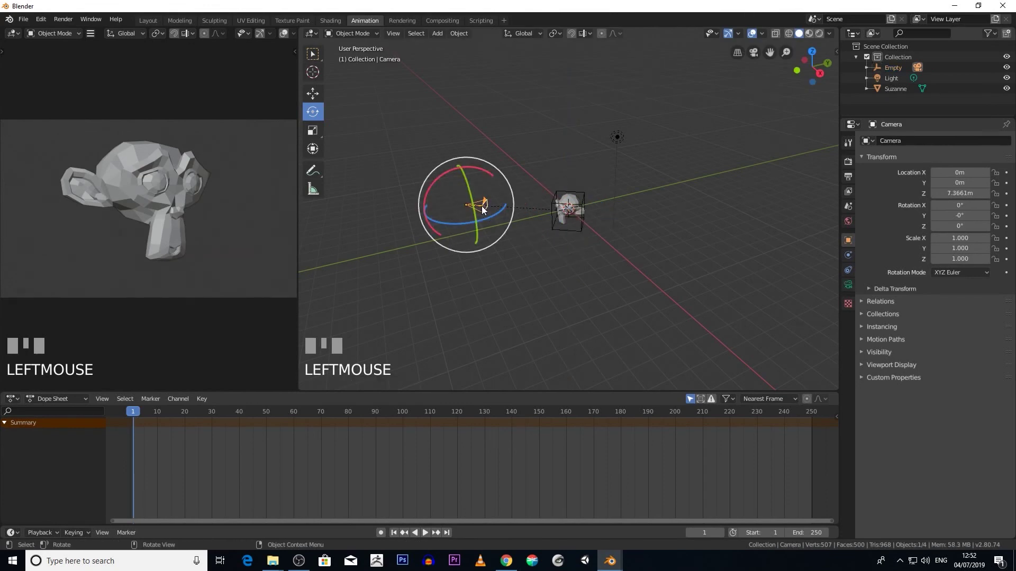
key(g)
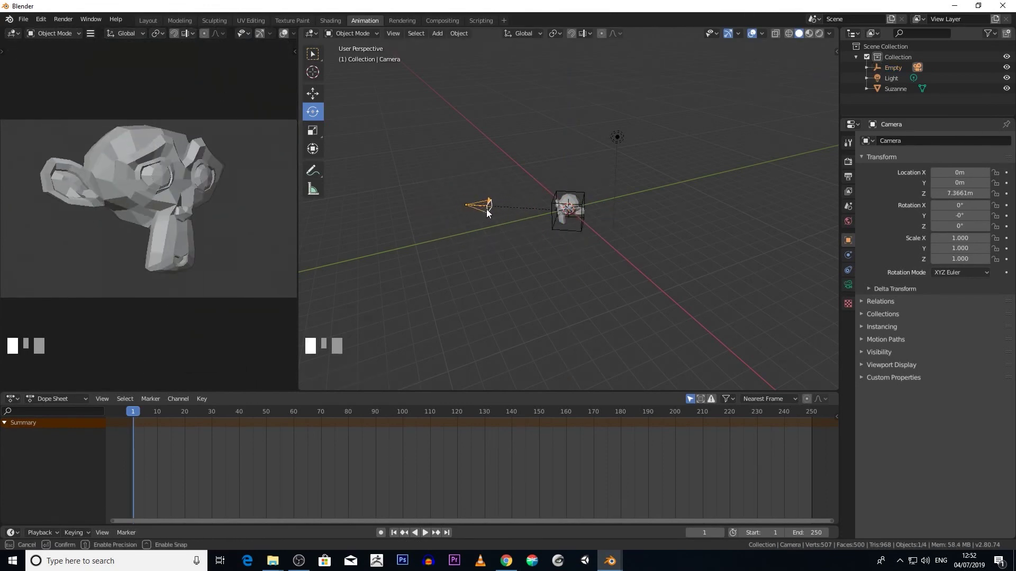
click(479, 210)
- Orbit the camera by rotating the cube empty to about X 89.9°, Y -4.49°, Z 73.3°, and deselect everything
click(551, 220)
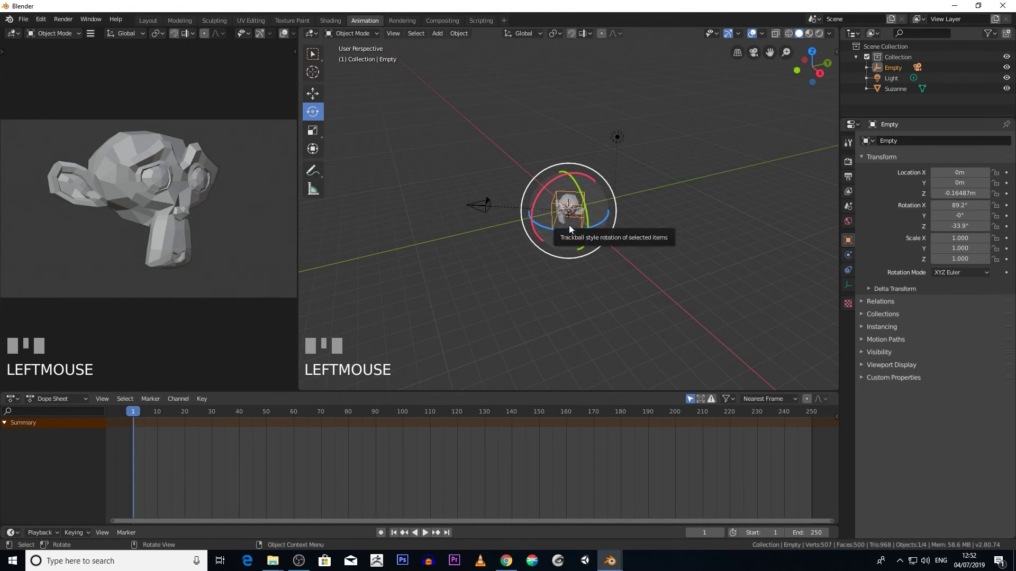
drag(570, 225, 629, 238)
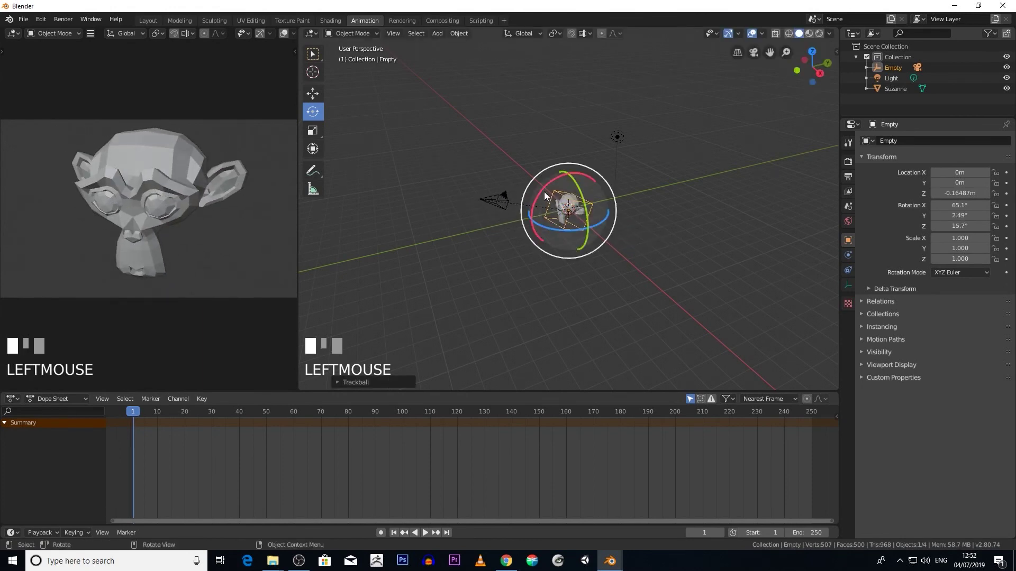
mouse_move(539, 185)
mouse_down()
mouse_move(564, 168)
mouse_move(526, 191)
mouse_up()
drag(568, 234, 596, 227)
scroll(510, 245, down, 2)
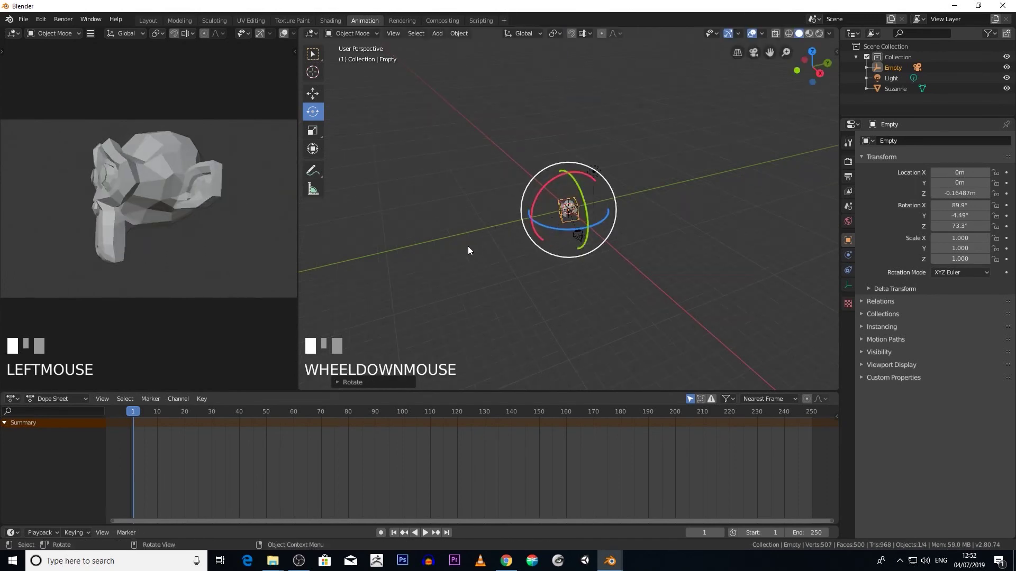
click(471, 103)
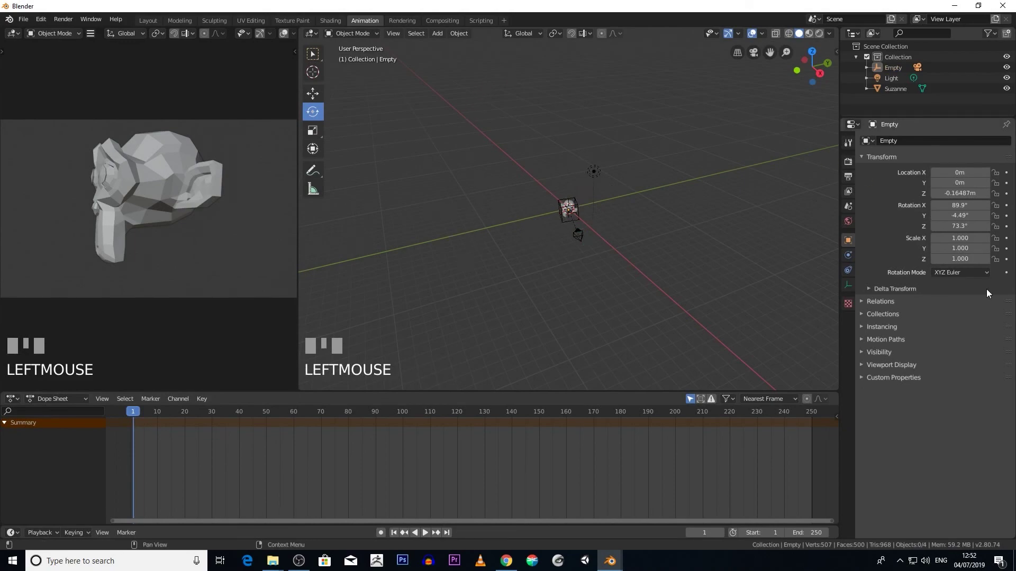